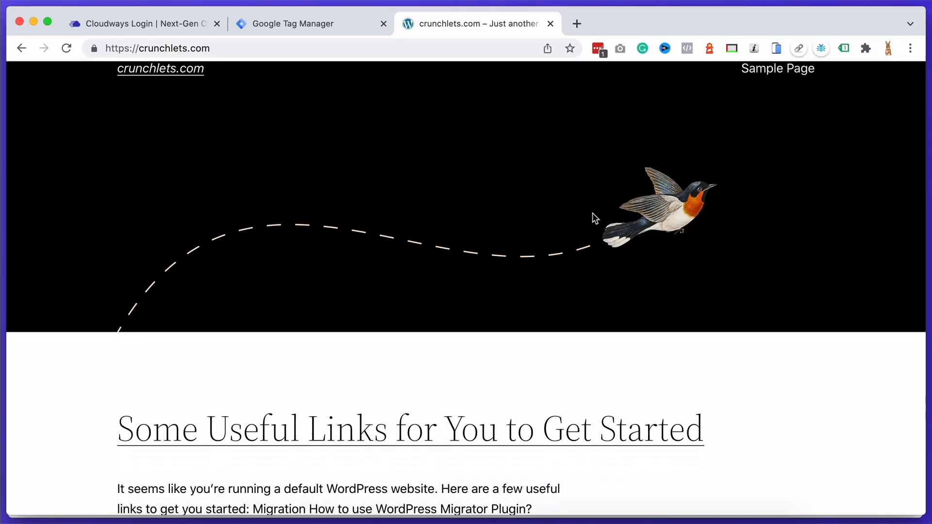
# Inspect the crunchlets.com home page with Tag Assistant Legacy, opening the Google Tag Manager result and checking its contained tags
pyautogui.scroll(-8, 593, 216)
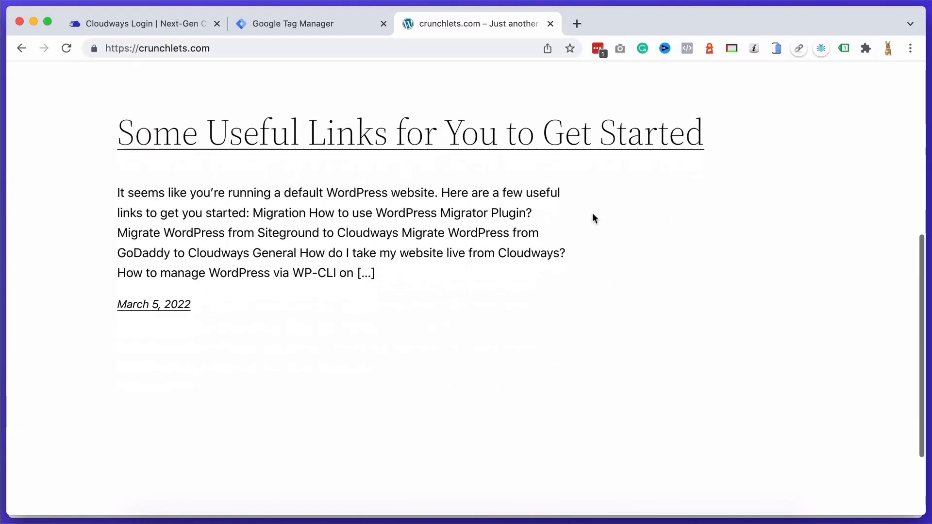
pyautogui.scroll(10, 593, 215)
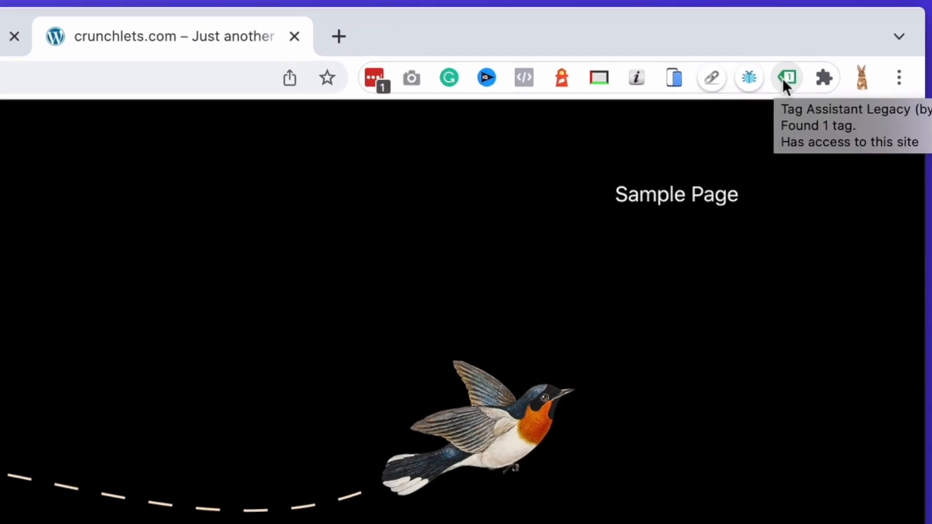
pyautogui.click(783, 78)
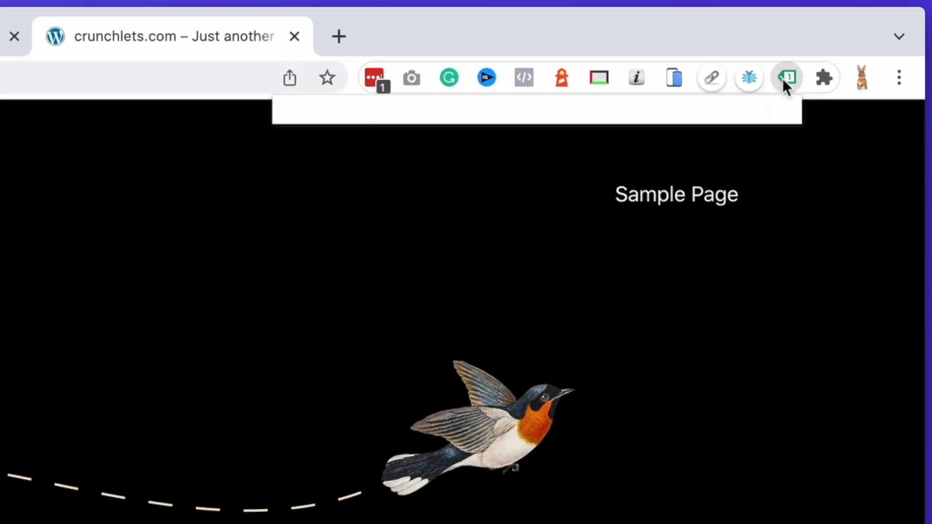
pyautogui.doubleClick(497, 125)
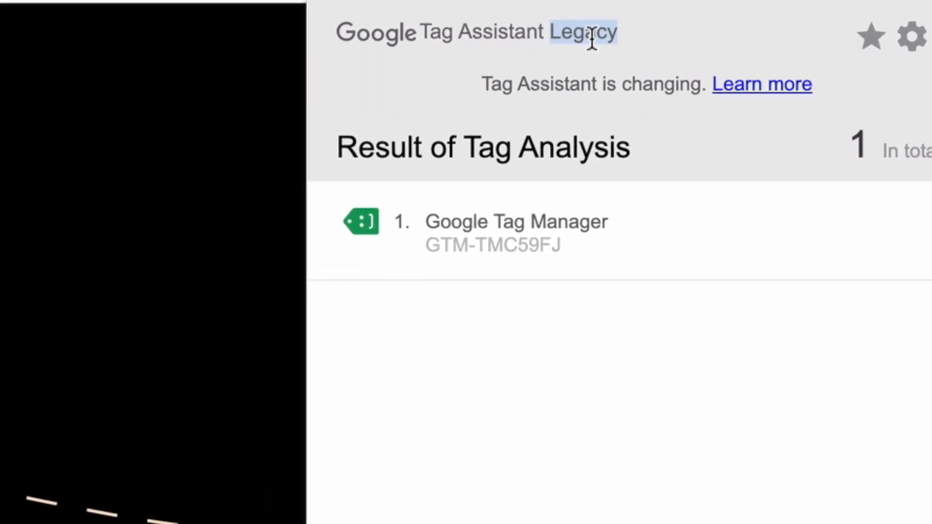
pyautogui.click(634, 226)
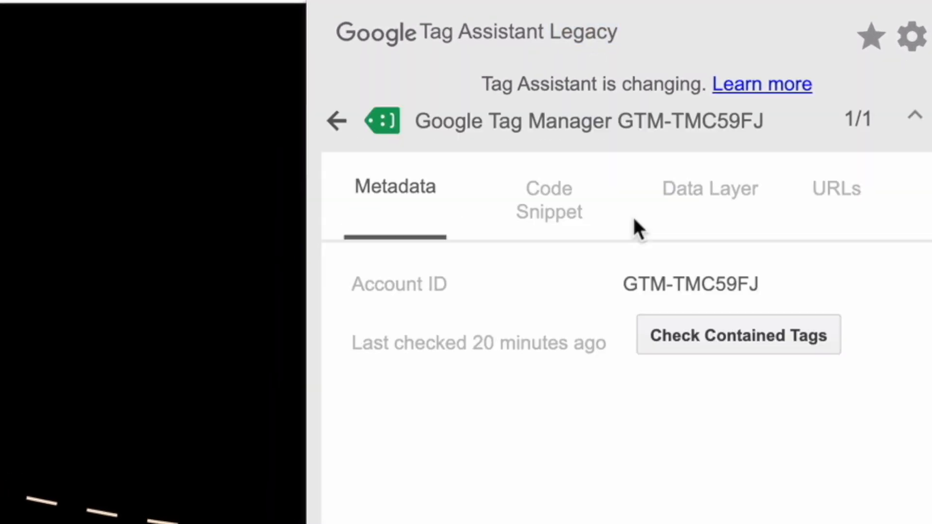
pyautogui.click(706, 330)
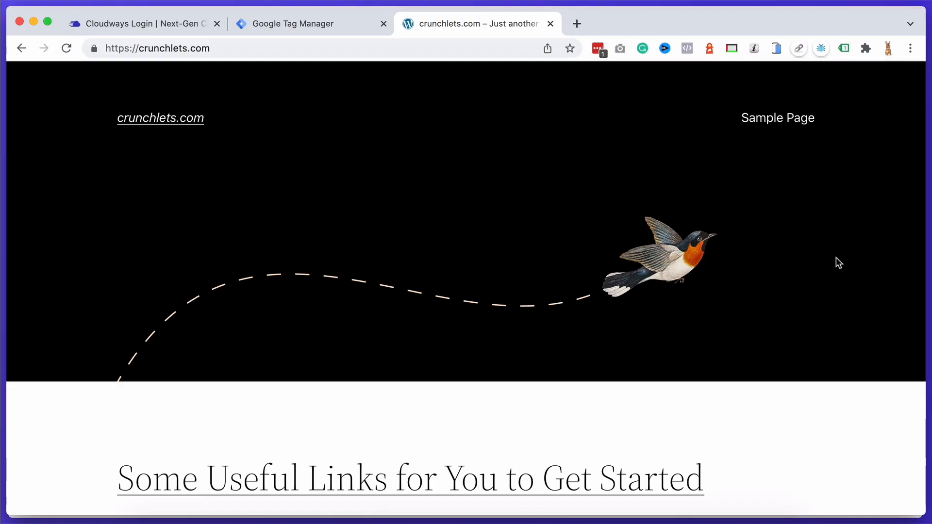
# View the crunchlets.com page source and search it for "GTM" and for the container ID without its prefix
pyautogui.rightClick(835, 257)
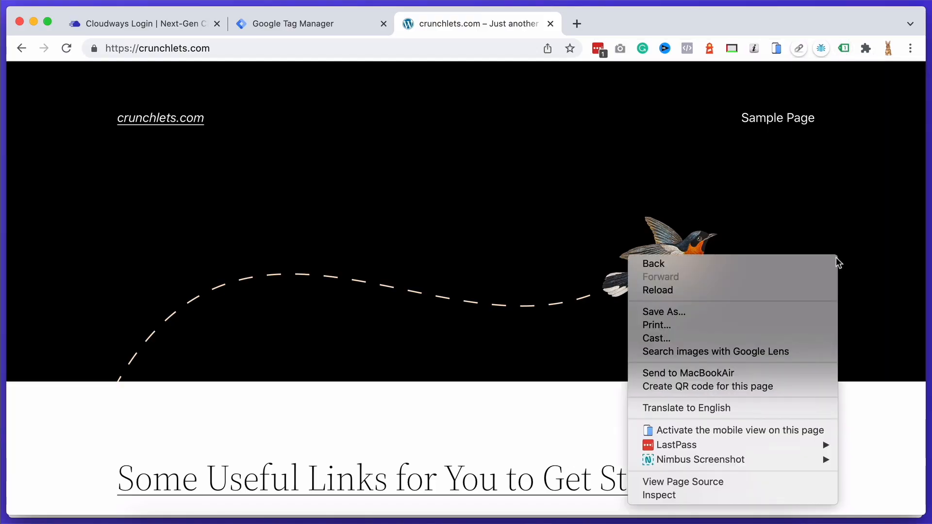
pyautogui.click(724, 483)
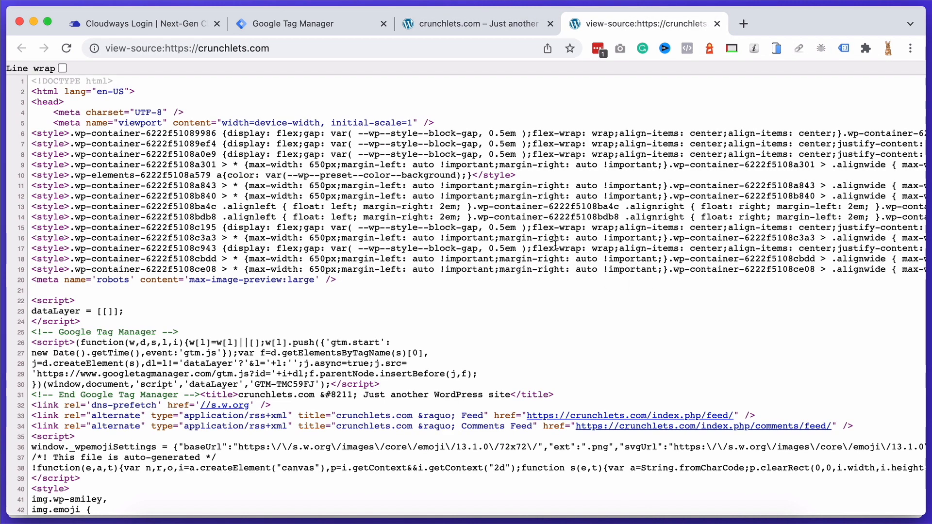
pyautogui.press('super+f')
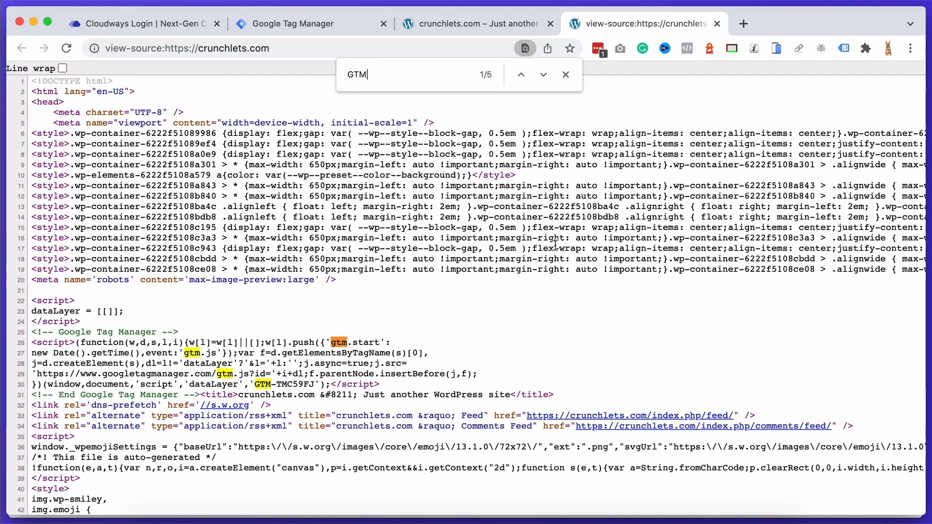
pyautogui.doubleClick(295, 384)
pyautogui.click(544, 71)
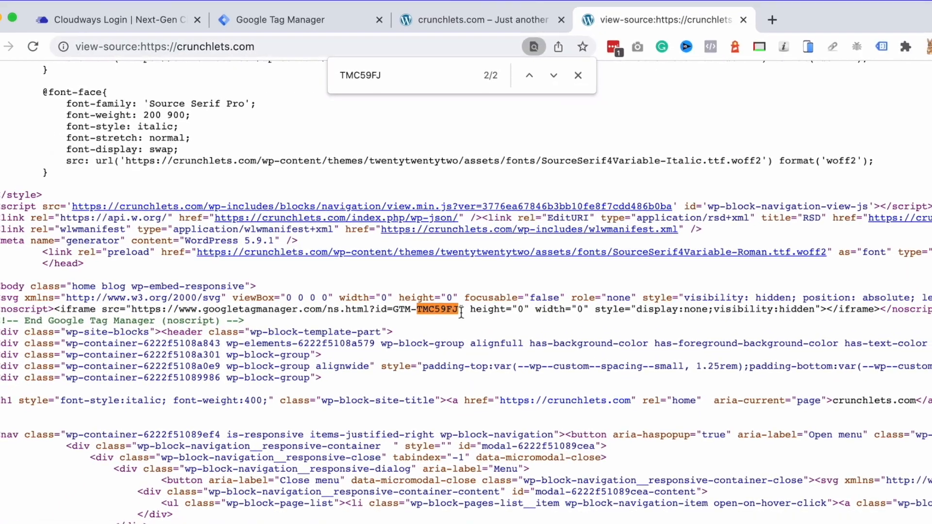
# Examine the container's noscript code in the body and its script in the head, and close the source and site pages
pyautogui.moveTo(461, 290); pyautogui.dragTo(45, 292)
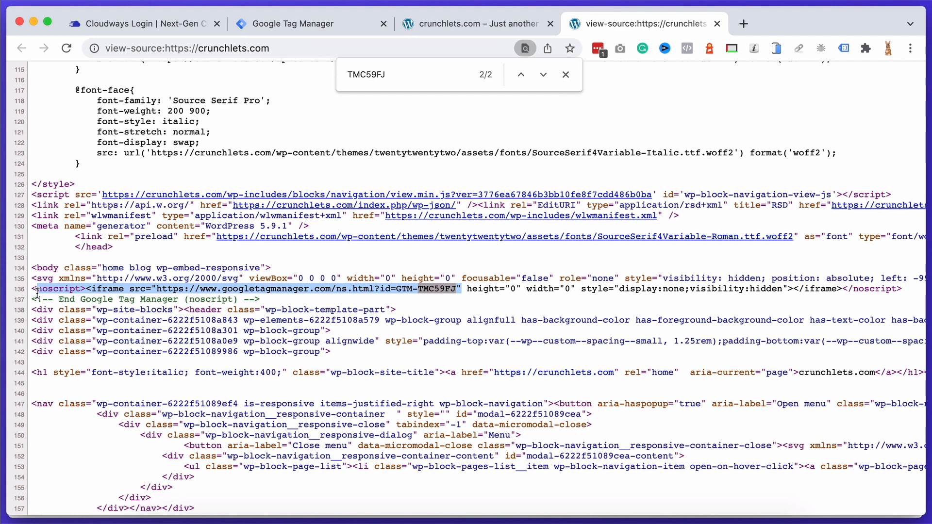
pyautogui.click(50, 270)
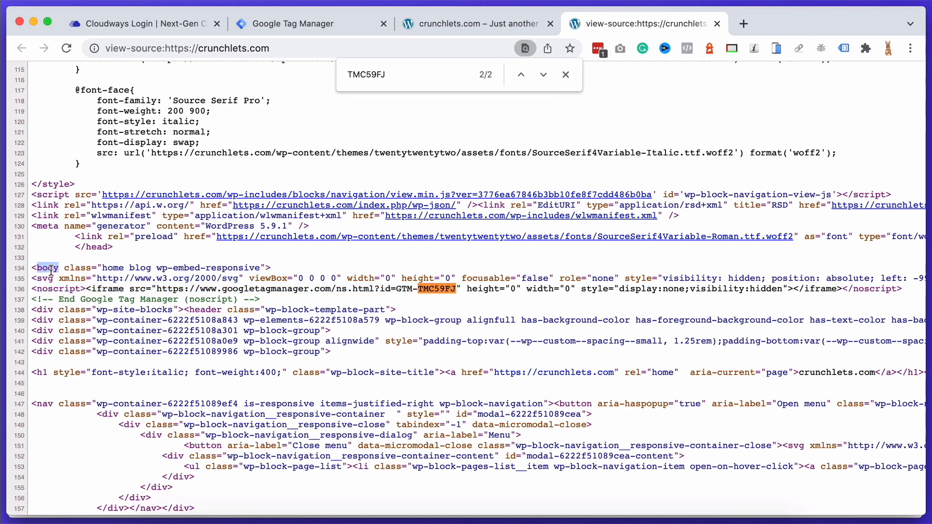
pyautogui.scroll(5, 128, 257)
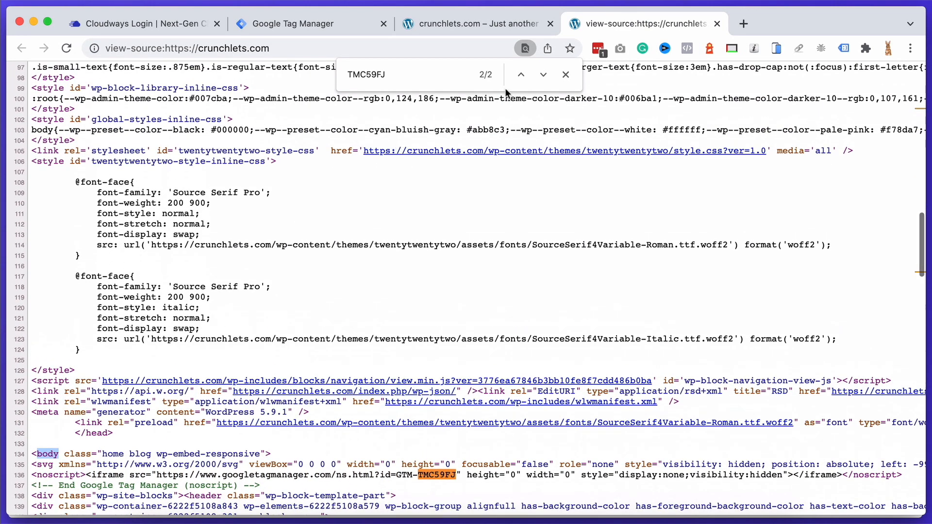
pyautogui.click(521, 75)
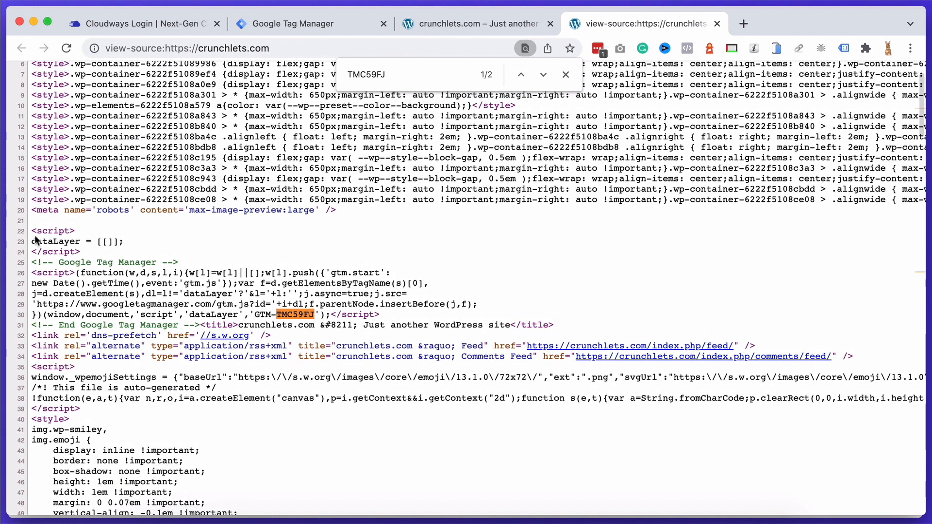
pyautogui.scroll(3, 57, 221)
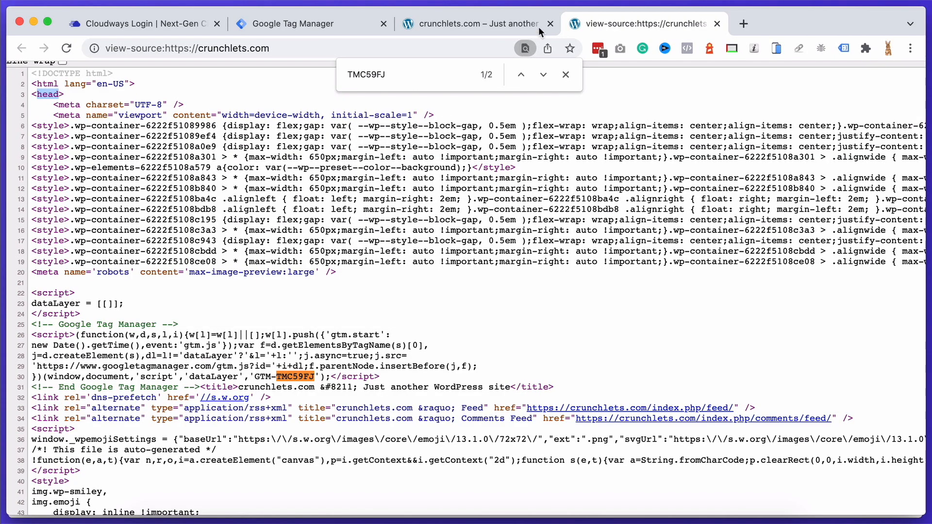
pyautogui.click(550, 25)
pyautogui.click(550, 24)
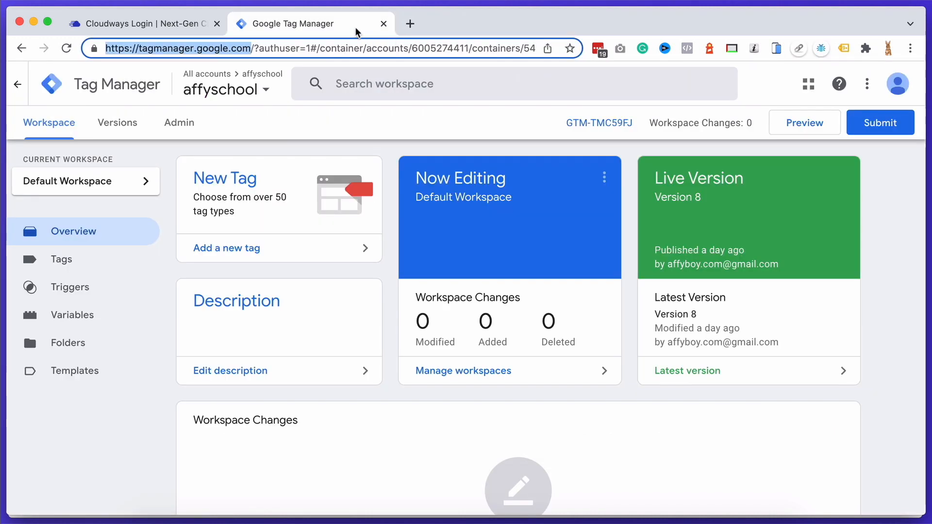
pyautogui.doubleClick(176, 48)
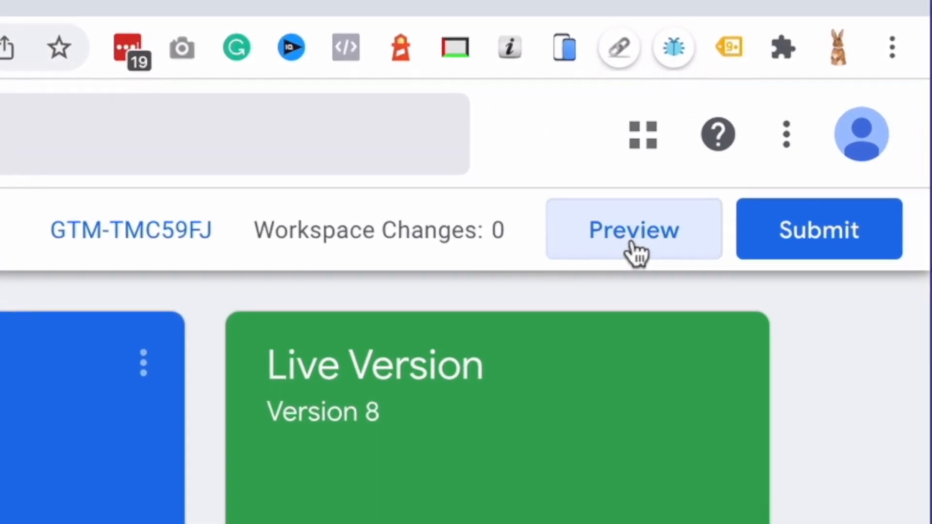
pyautogui.click(633, 245)
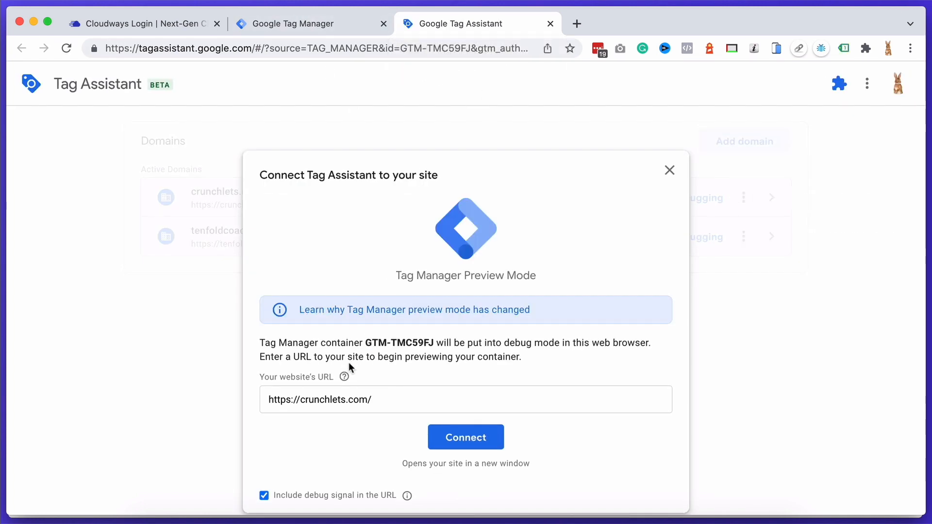
pyautogui.click(337, 400)
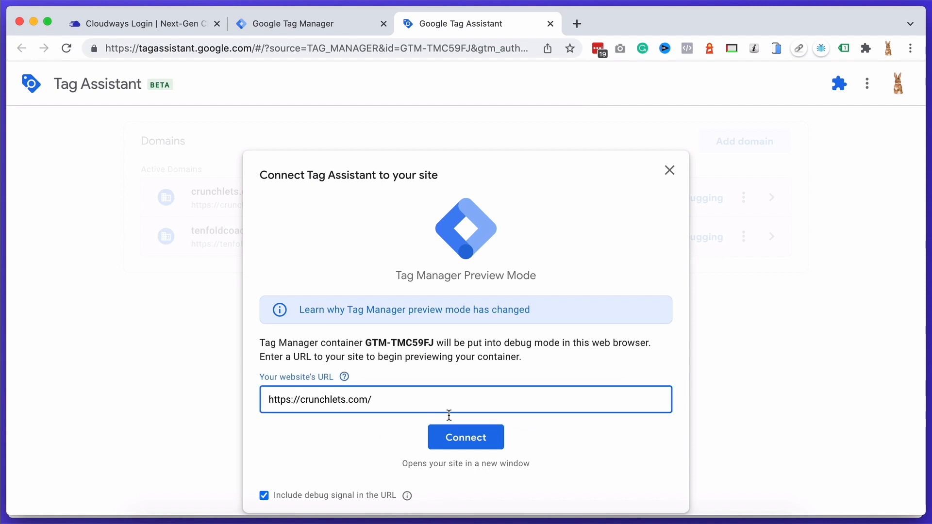
pyautogui.click(461, 438)
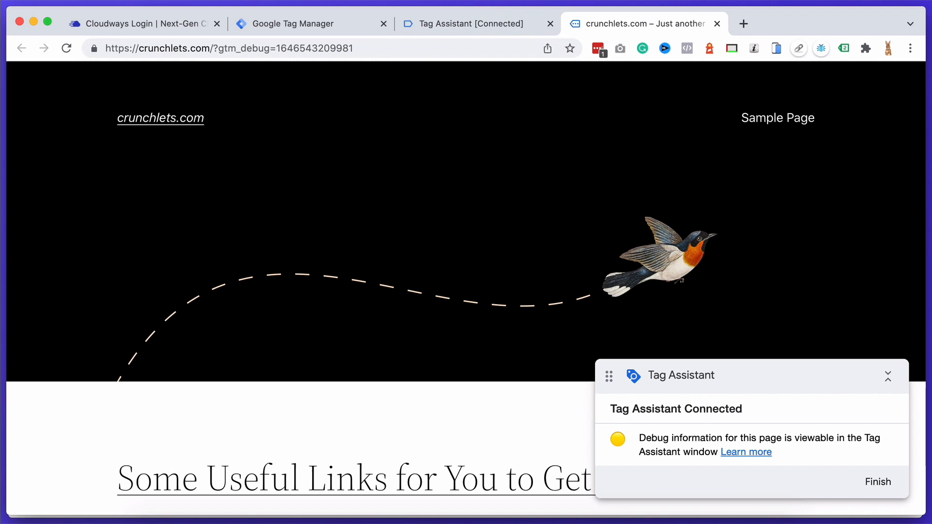
# Continue in the connected Tag Assistant session and examine which tags were evaluated in the container
pyautogui.click(465, 25)
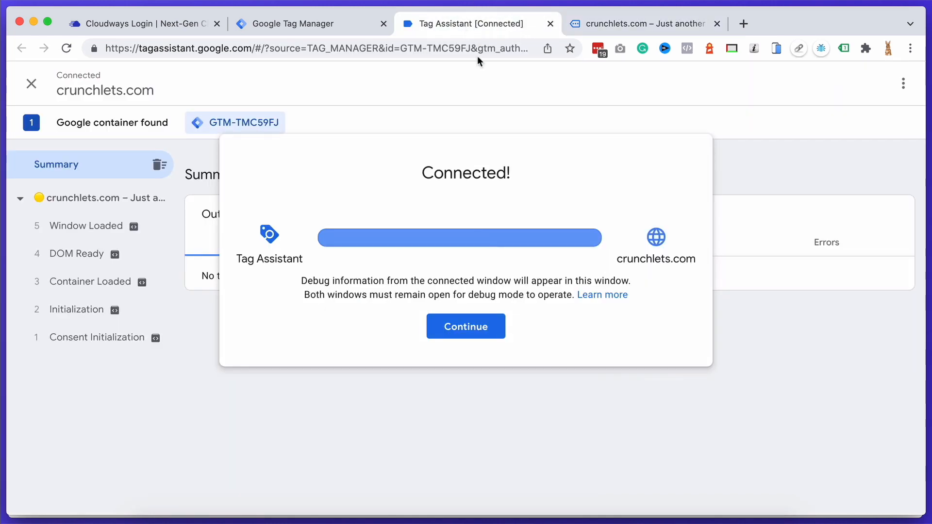
pyautogui.click(488, 329)
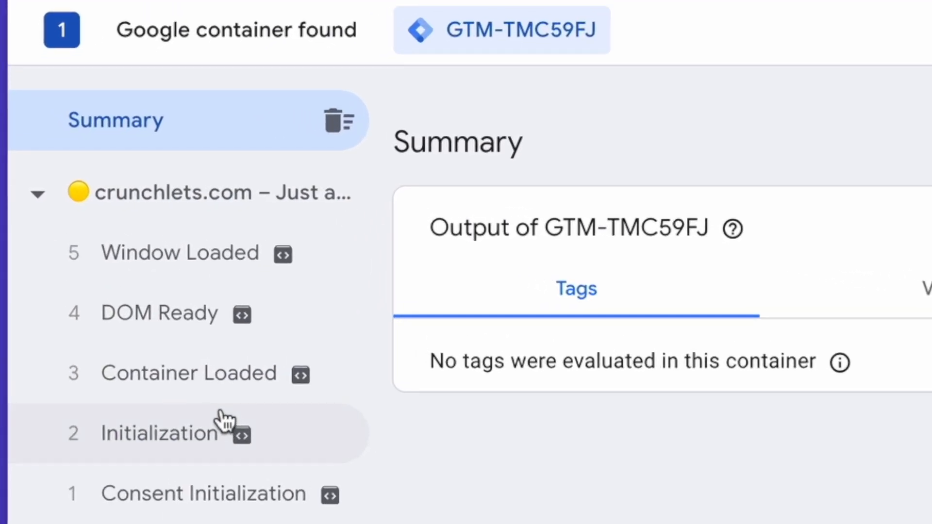
pyautogui.moveTo(429, 362); pyautogui.dragTo(795, 374)
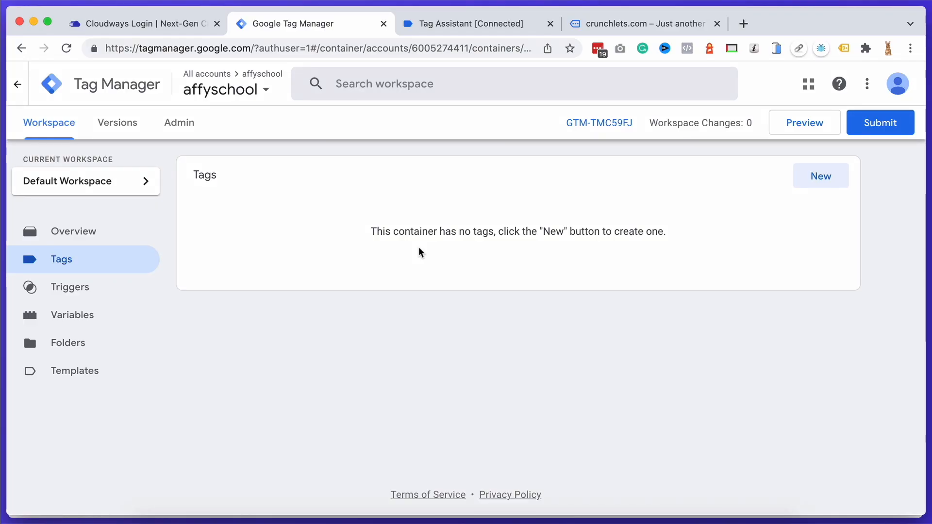
# Create a new tag of type Custom HTML in the default workspace with the code <p>TEST</P>
pyautogui.click(821, 177)
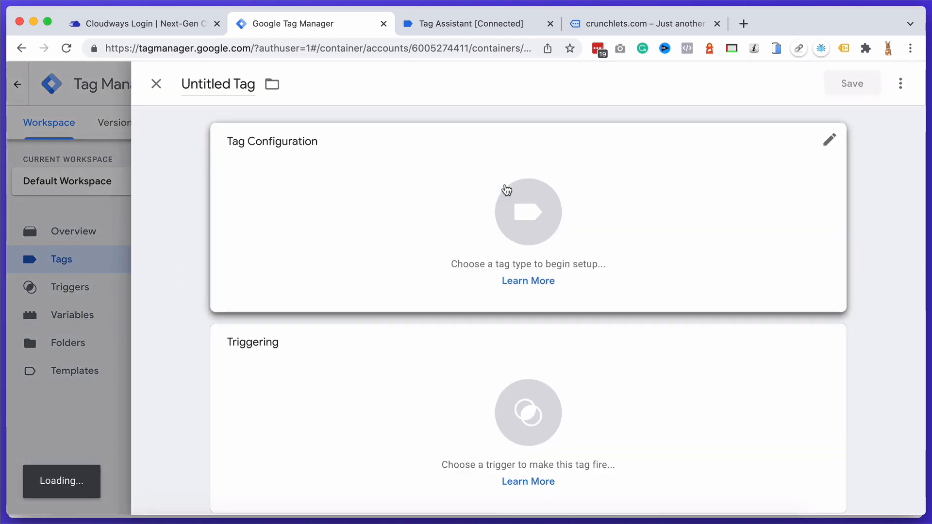
pyautogui.click(558, 204)
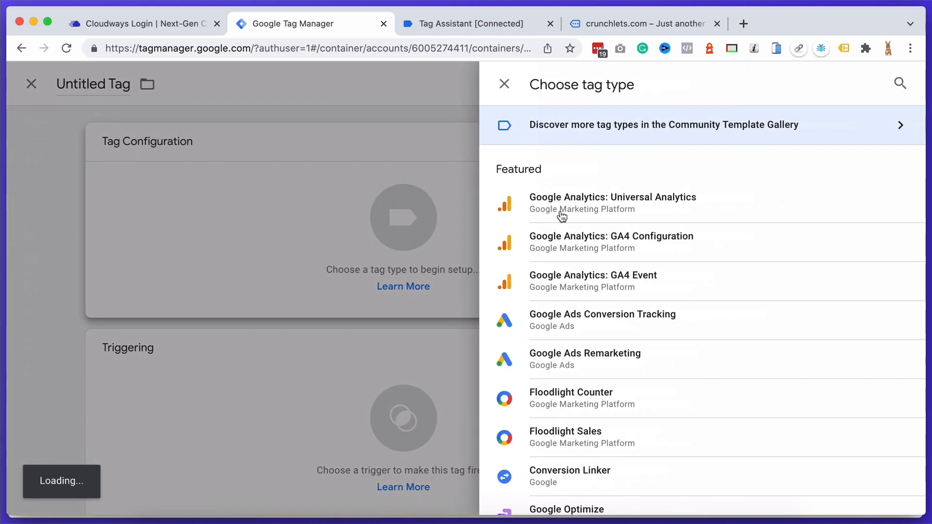
pyautogui.scroll(-6, 566, 237)
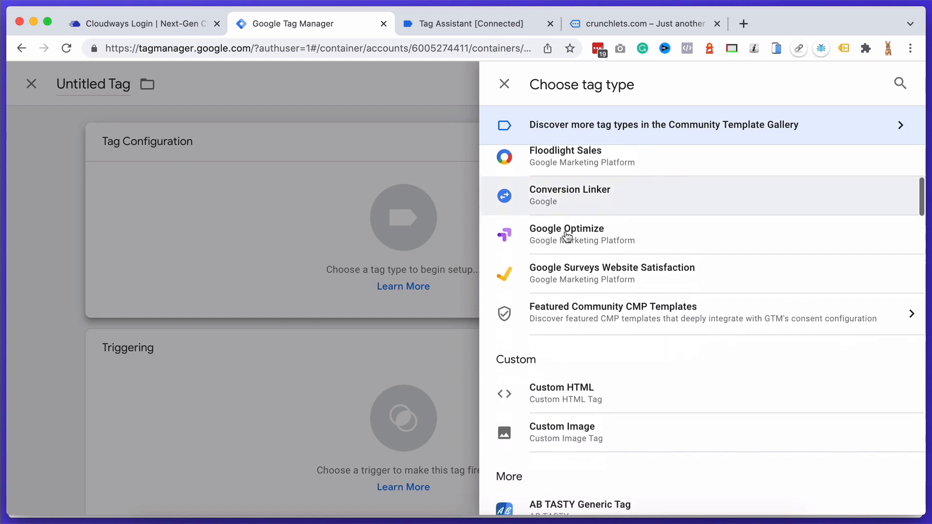
pyautogui.click(570, 390)
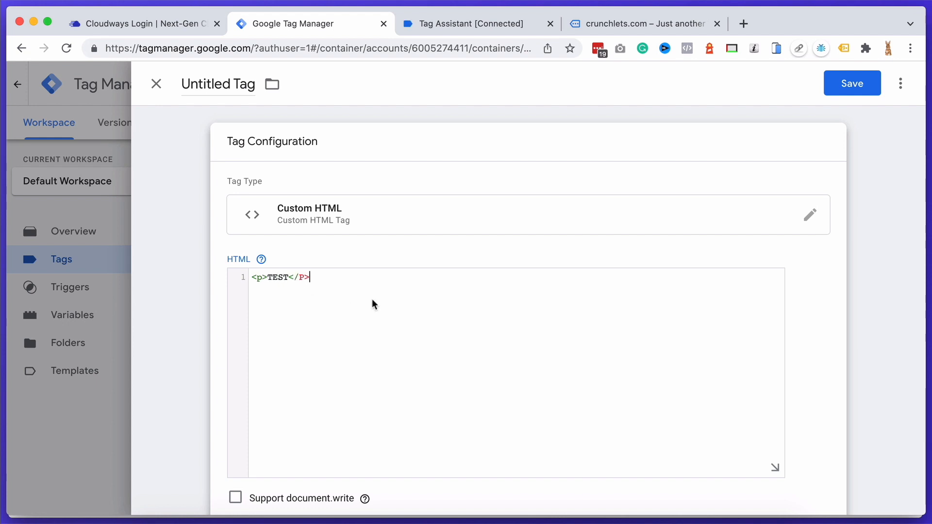
# Add the All Pages page view trigger to the new Custom HTML tag
pyautogui.click(831, 96)
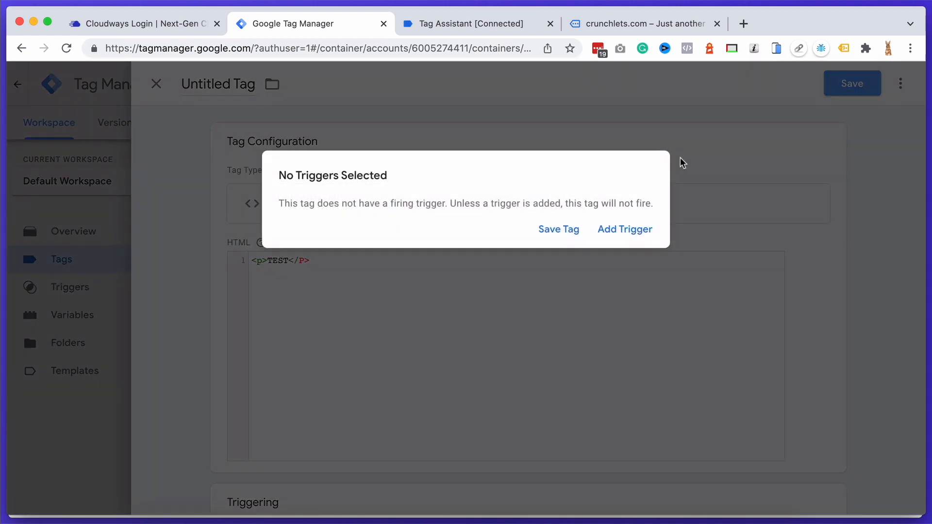
pyautogui.click(606, 231)
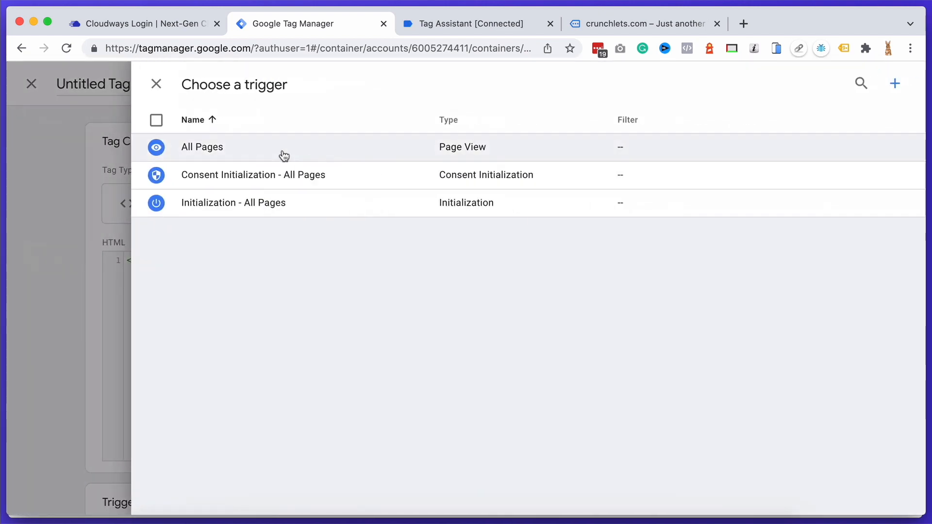
pyautogui.click(258, 146)
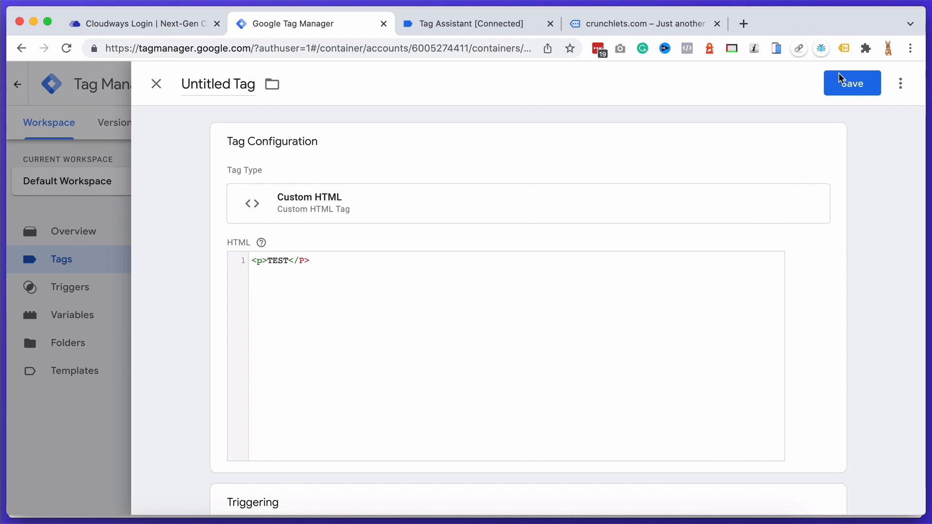
# Name the Custom HTML tag TEST and save it
pyautogui.click(248, 87)
pyautogui.press('super+a')
pyautogui.write('TE')
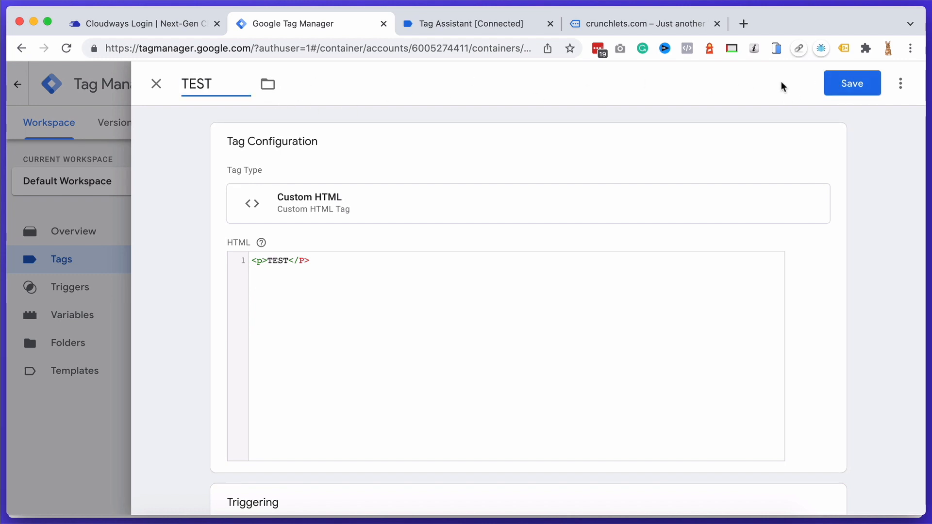
pyautogui.click(844, 84)
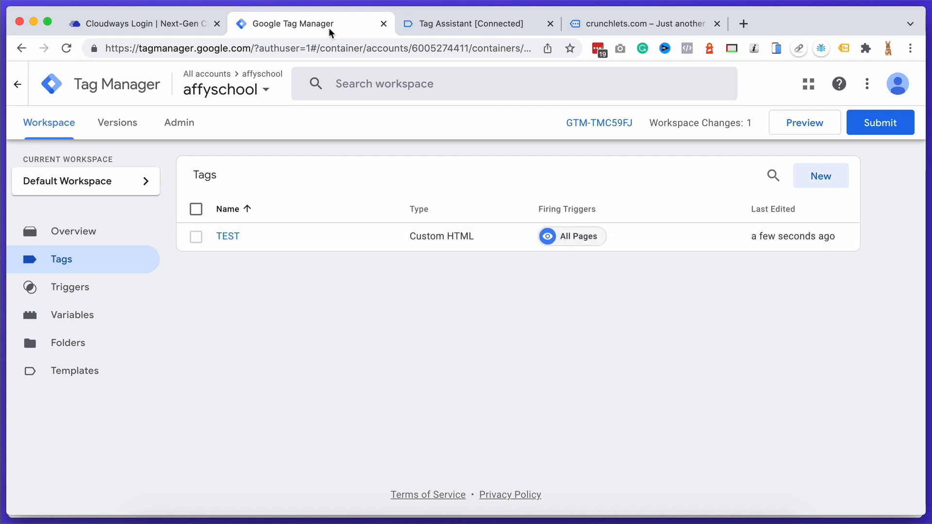
pyautogui.click(549, 24)
pyautogui.click(550, 23)
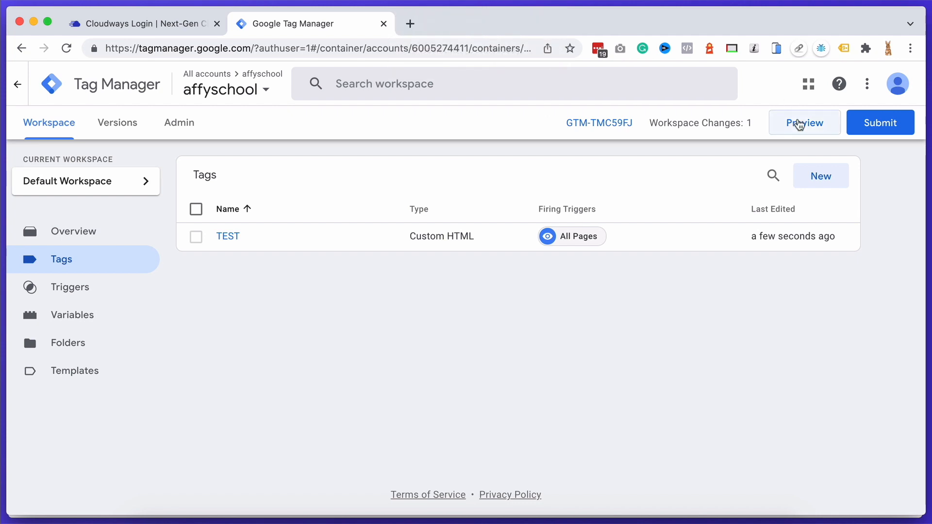
pyautogui.click(799, 125)
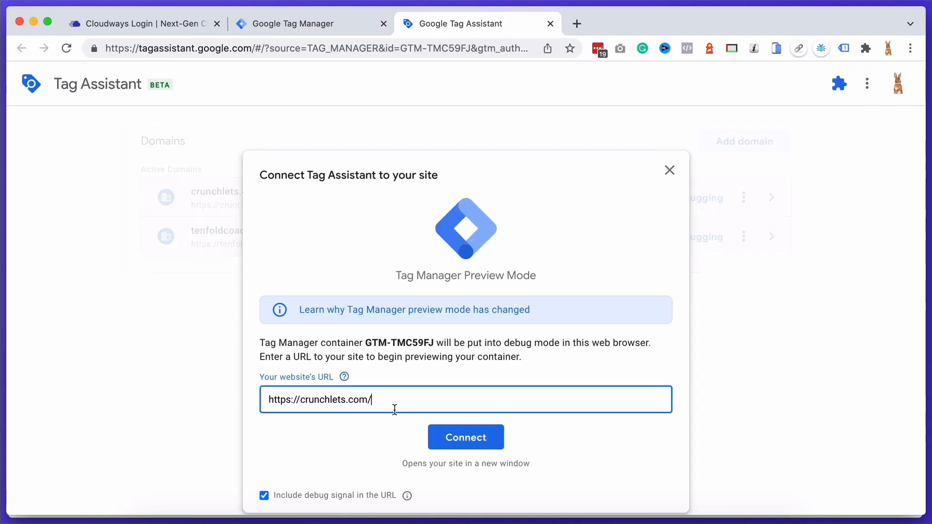
pyautogui.click(458, 438)
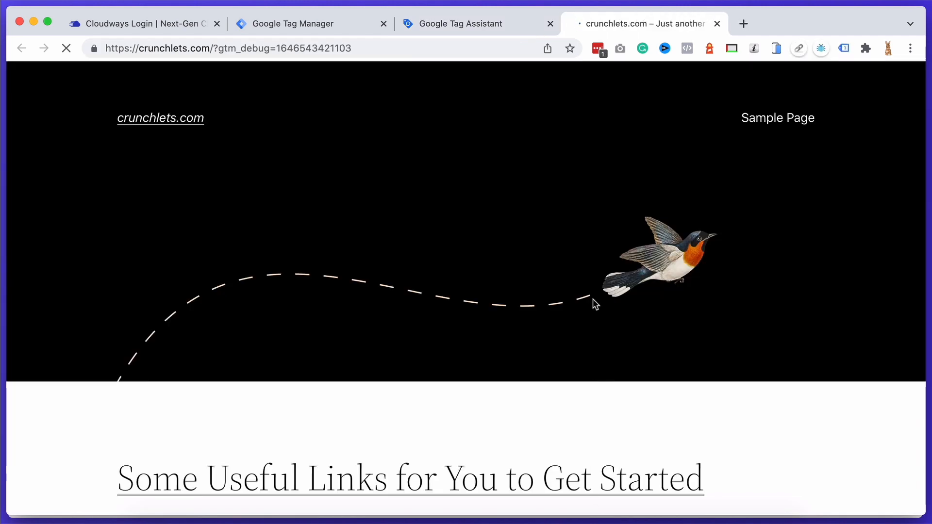
pyautogui.click(517, 34)
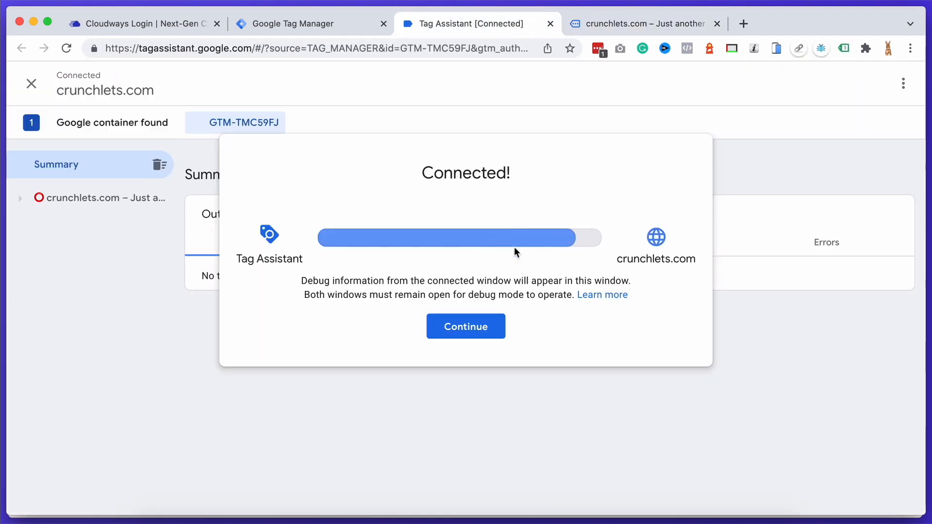
pyautogui.click(480, 325)
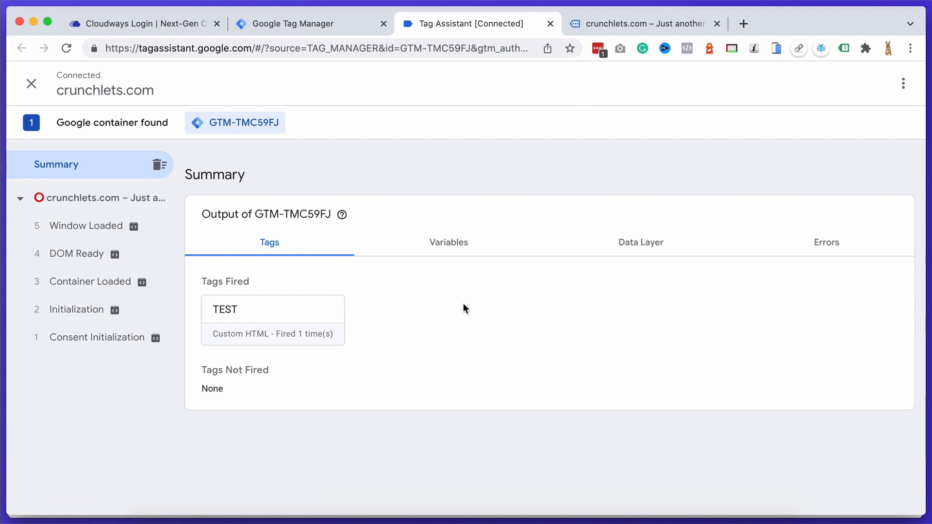